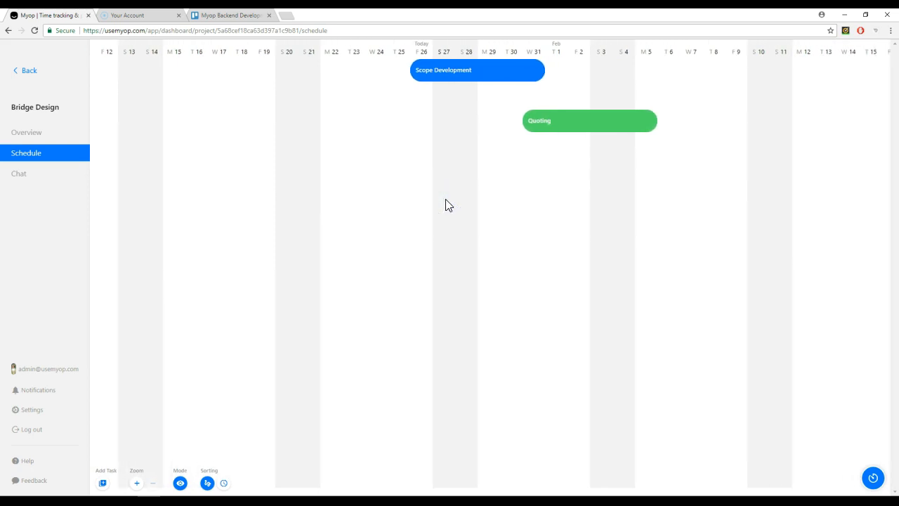
{"action": "mouse_move", "coordinate": [445, 199]}
{"action": "left_mouse_down"}
{"action": "mouse_move", "coordinate": [592, 215]}
{"action": "mouse_move", "coordinate": [355, 196]}
{"action": "mouse_move", "coordinate": [432, 206]}
{"action": "left_mouse_up"}
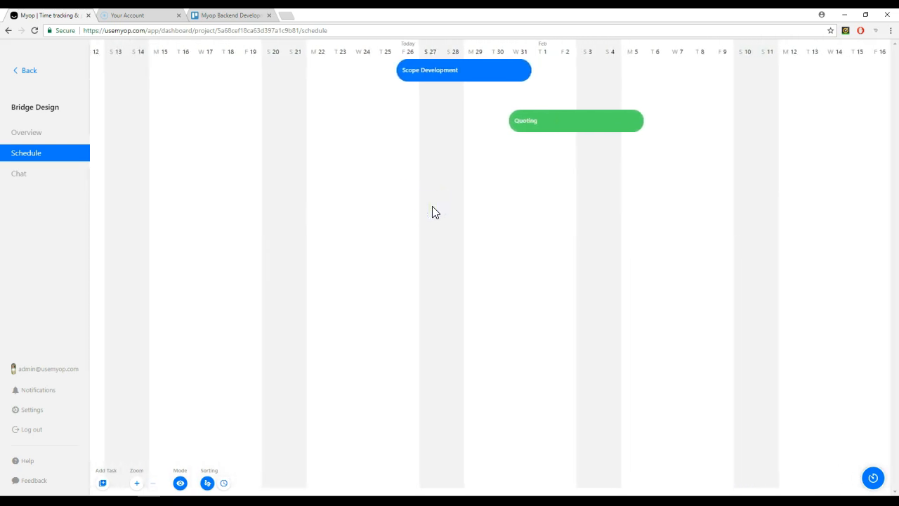
{"action": "scroll", "coordinate": [432, 206], "scroll_direction": "left", "scroll_amount": 1}
{"action": "scroll", "coordinate": [432, 206], "scroll_direction": "right", "scroll_amount": 1}
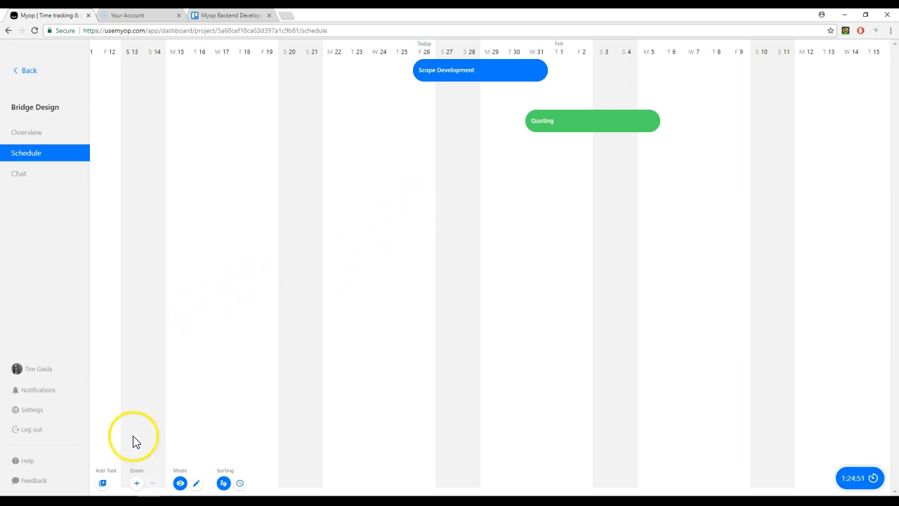
Step: Add a new task to the Bridge Design schedule, name it "Project Meetings" and colour it red
{"action": "left_click", "coordinate": [103, 483]}
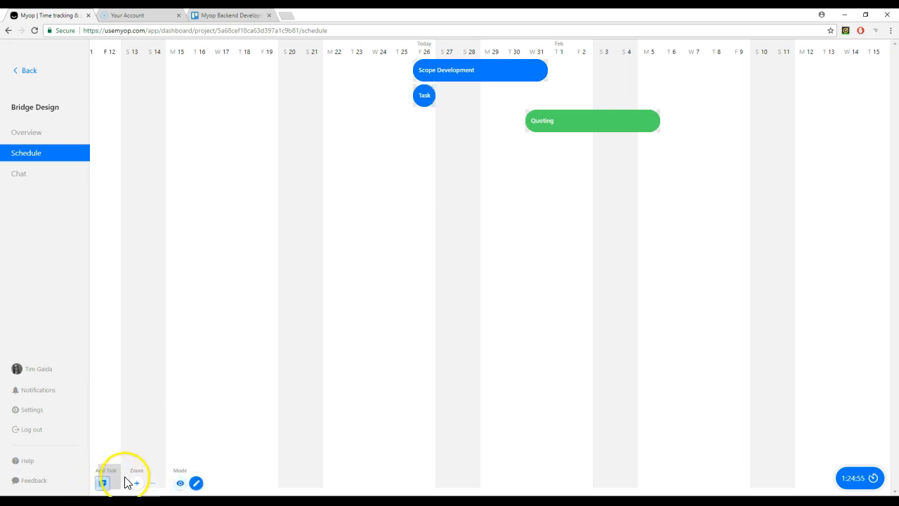
{"action": "left_click", "coordinate": [424, 97]}
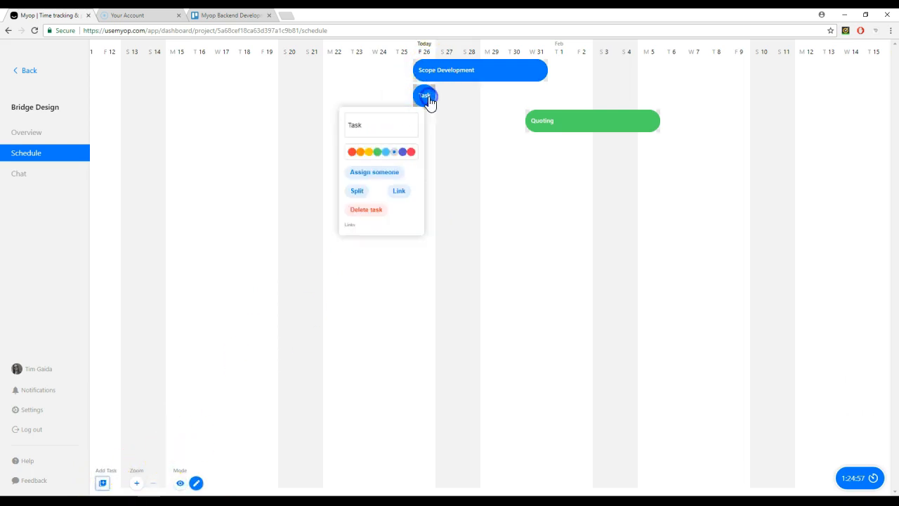
{"action": "type", "text": "Proj"}
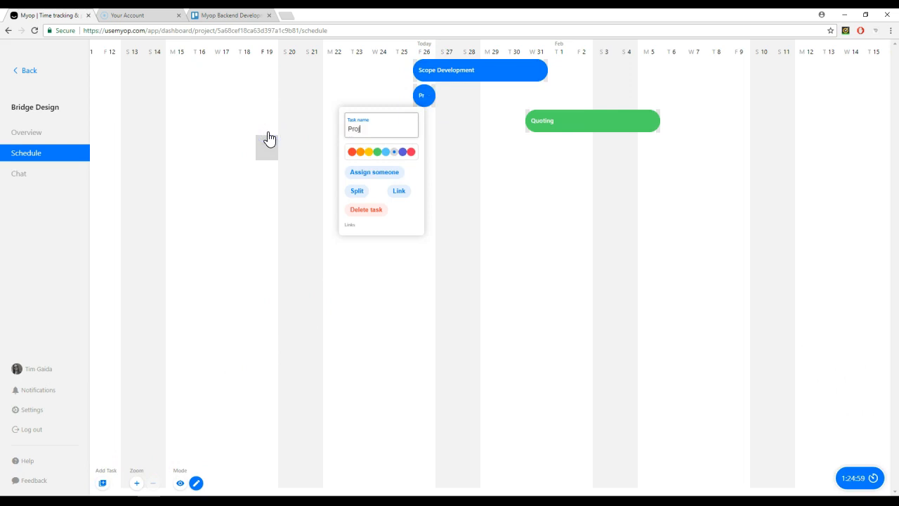
{"action": "type", "text": "ect Meetings"}
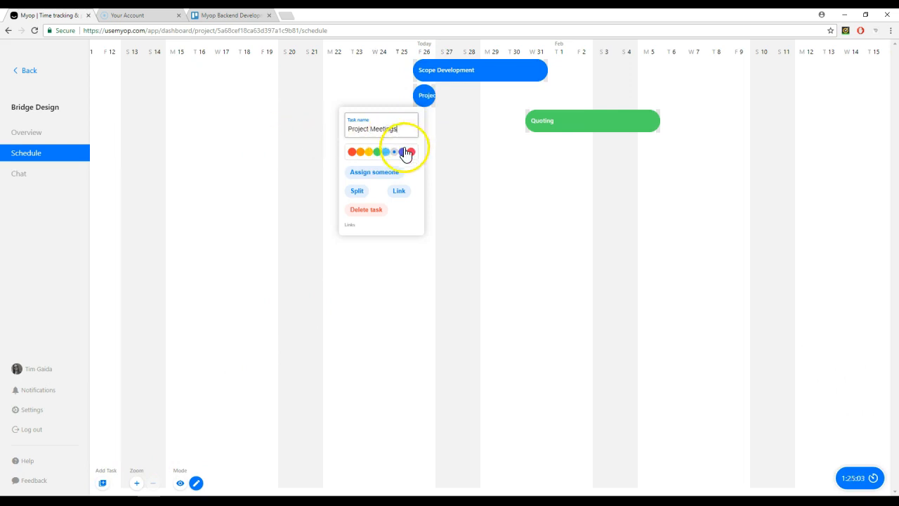
{"action": "left_click", "coordinate": [352, 152]}
Step: Assign two teammates to the Project Meetings task and close its settings
{"action": "left_click", "coordinate": [373, 175]}
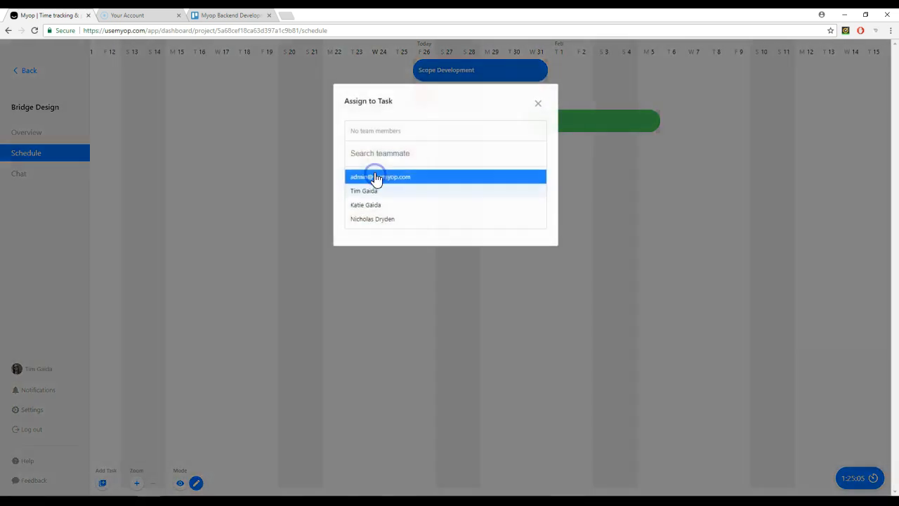
{"action": "left_click", "coordinate": [371, 191]}
{"action": "left_click", "coordinate": [371, 200]}
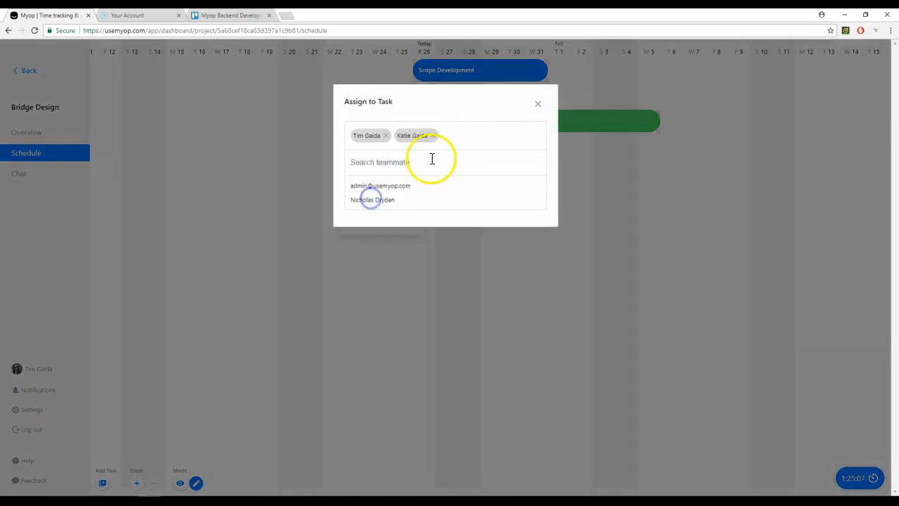
{"action": "left_click", "coordinate": [539, 105]}
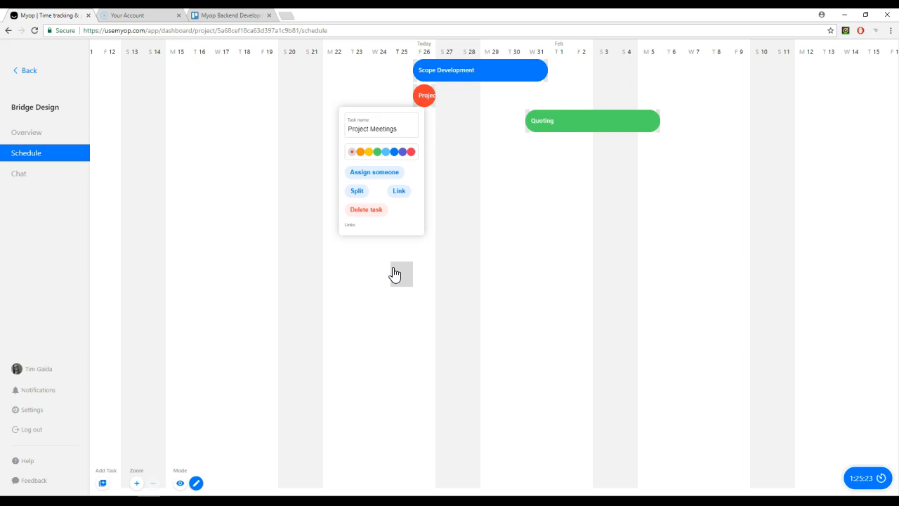
{"action": "left_click", "coordinate": [395, 274]}
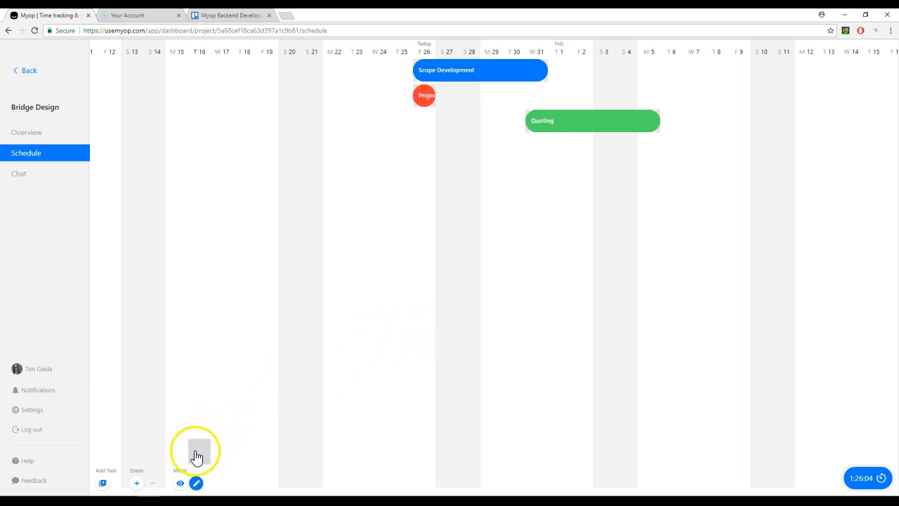
Step: Put the schedule in view mode and shift the timeline a few days ahead
{"action": "left_click", "coordinate": [181, 485]}
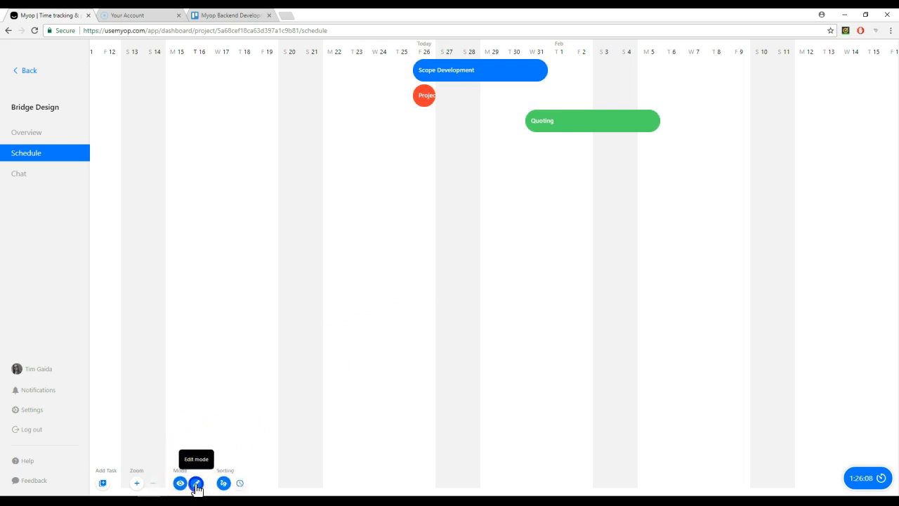
{"action": "left_click", "coordinate": [196, 485]}
{"action": "left_click", "coordinate": [180, 484]}
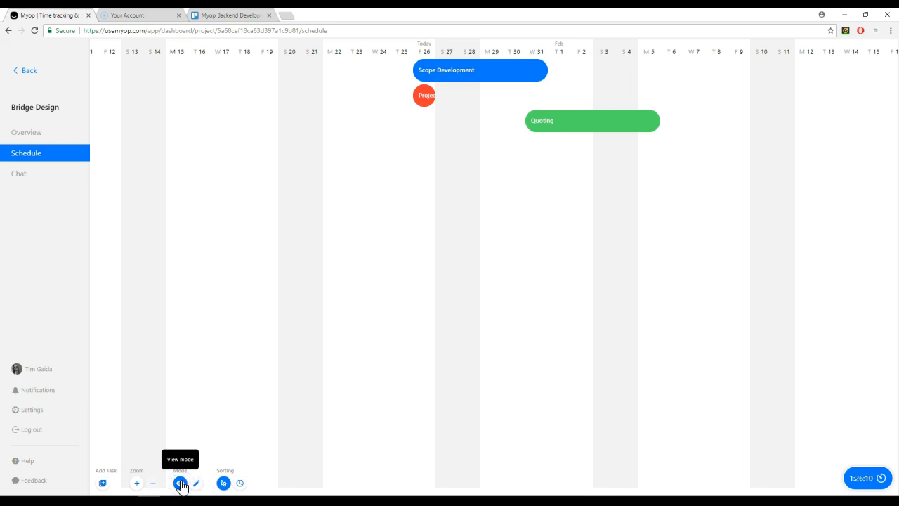
{"action": "left_click_drag", "start_coordinate": [552, 287], "coordinate": [455, 288]}
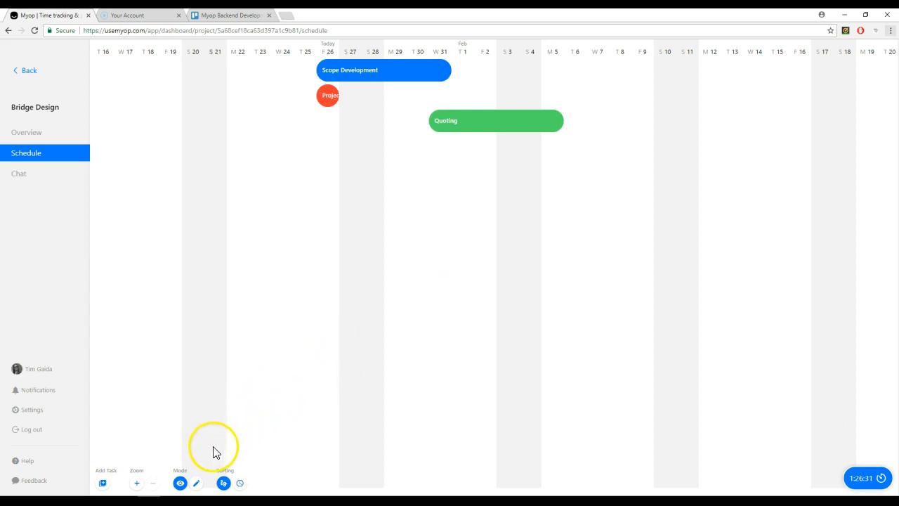
Step: Return to edit mode, place a new task on Wednesday 31 and delete it
{"action": "left_click", "coordinate": [197, 478]}
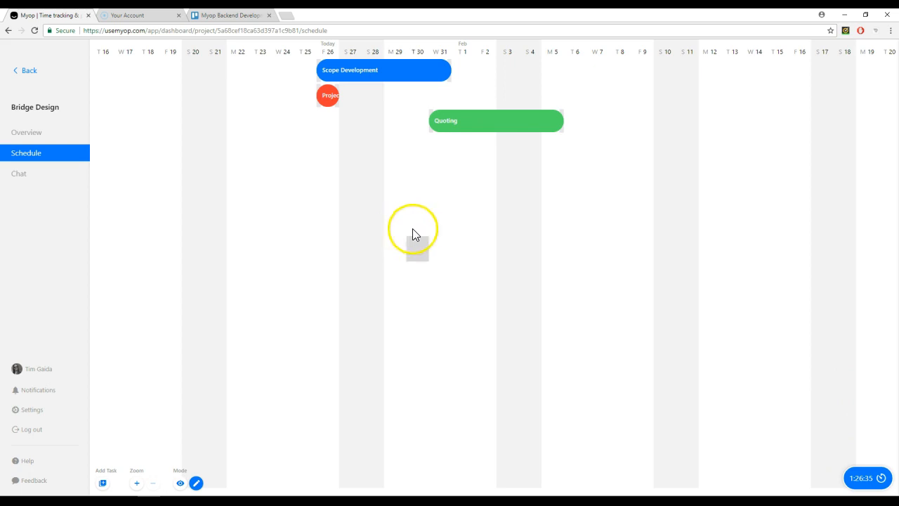
{"action": "left_click", "coordinate": [439, 228]}
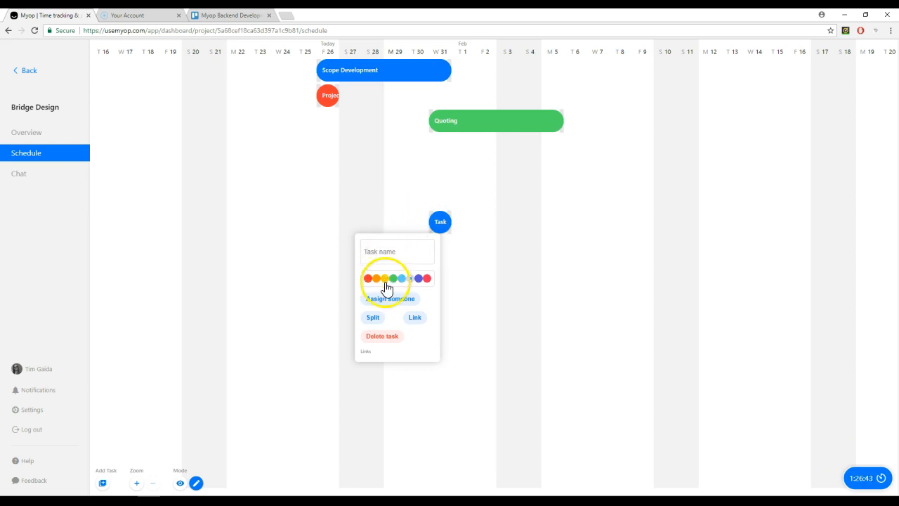
{"action": "left_click", "coordinate": [382, 336]}
{"action": "left_click", "coordinate": [344, 172]}
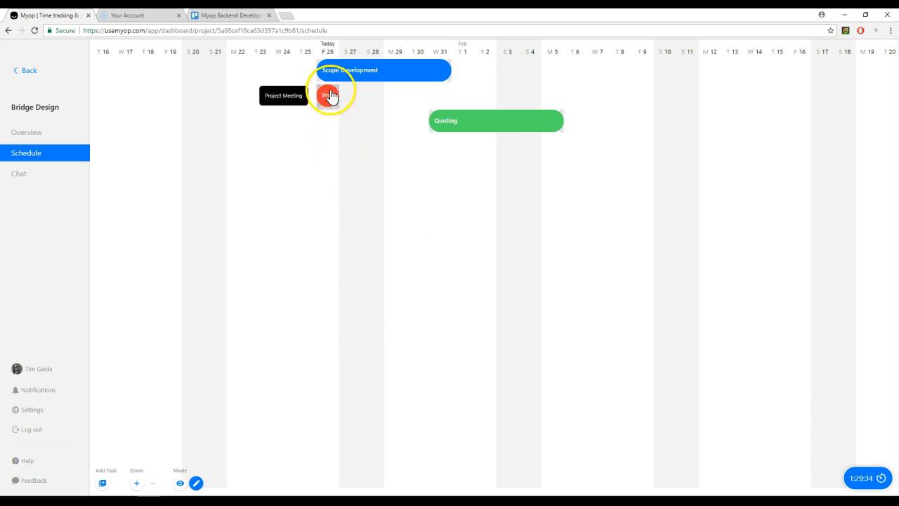
Step: Move the Project Meeting task to Friday, February 2, below Quoting, and split off an occurrence on February 9
{"action": "left_click_drag", "start_coordinate": [328, 96], "coordinate": [486, 170]}
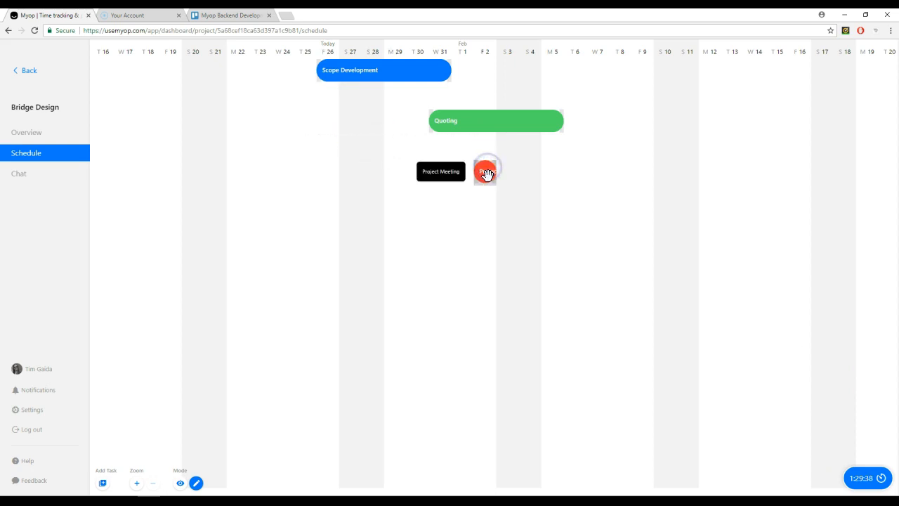
{"action": "left_click", "coordinate": [486, 173]}
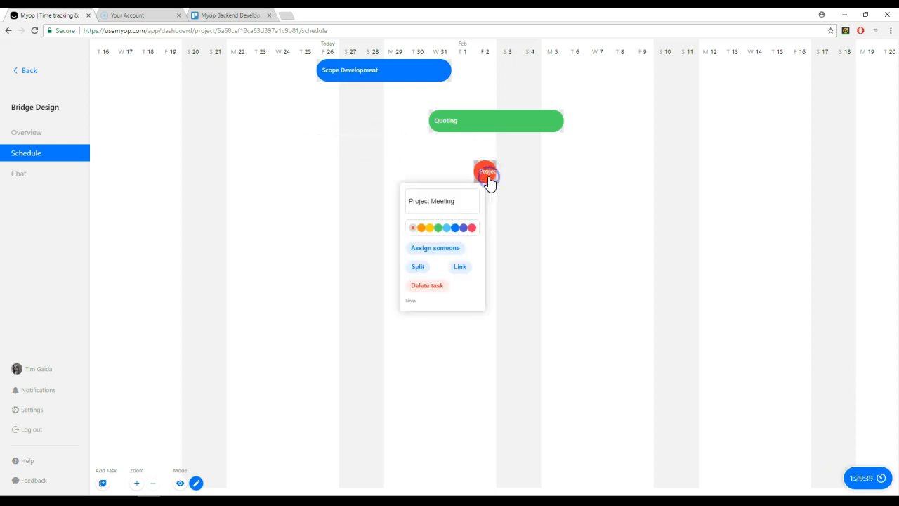
{"action": "left_click", "coordinate": [417, 266]}
{"action": "left_click_drag", "start_coordinate": [490, 208], "coordinate": [639, 171]}
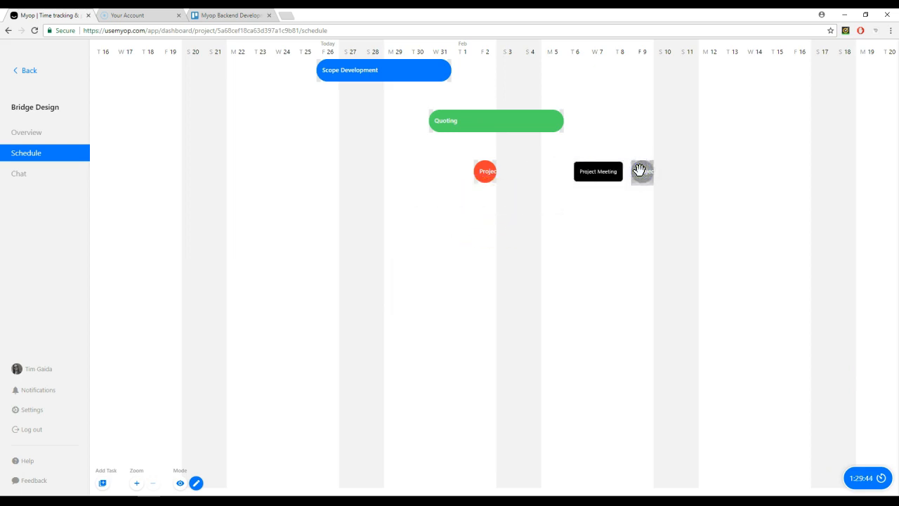
Step: Split the red Project Meeting task again to place another occurrence on Friday, February 16
{"action": "left_click", "coordinate": [483, 171]}
{"action": "left_click", "coordinate": [419, 267]}
{"action": "left_click_drag", "start_coordinate": [488, 184], "coordinate": [799, 172]}
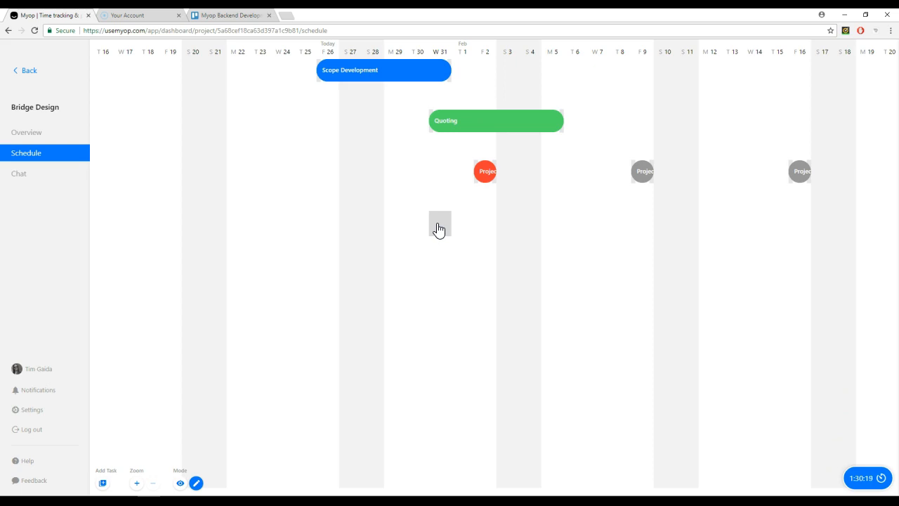
Step: Link the Scope Development task to the Quoting task
{"action": "left_click_drag", "start_coordinate": [439, 229], "coordinate": [437, 68]}
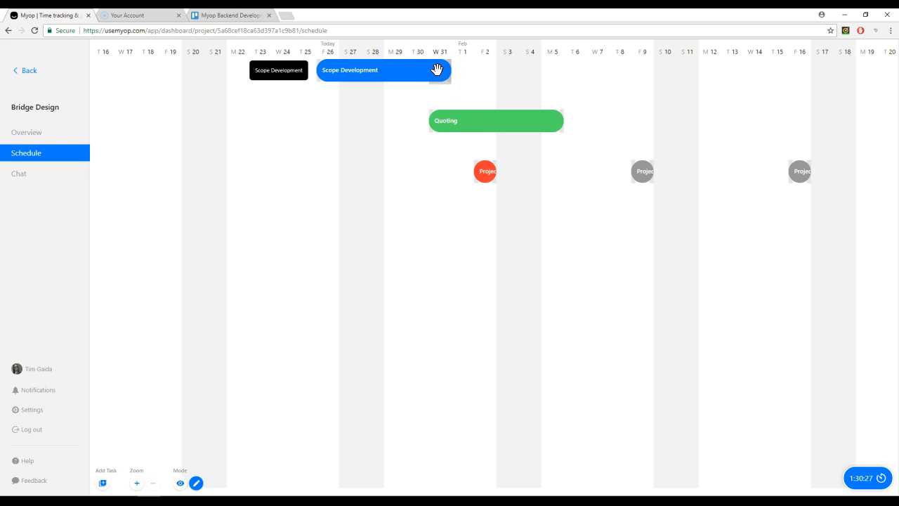
{"action": "left_click", "coordinate": [437, 69]}
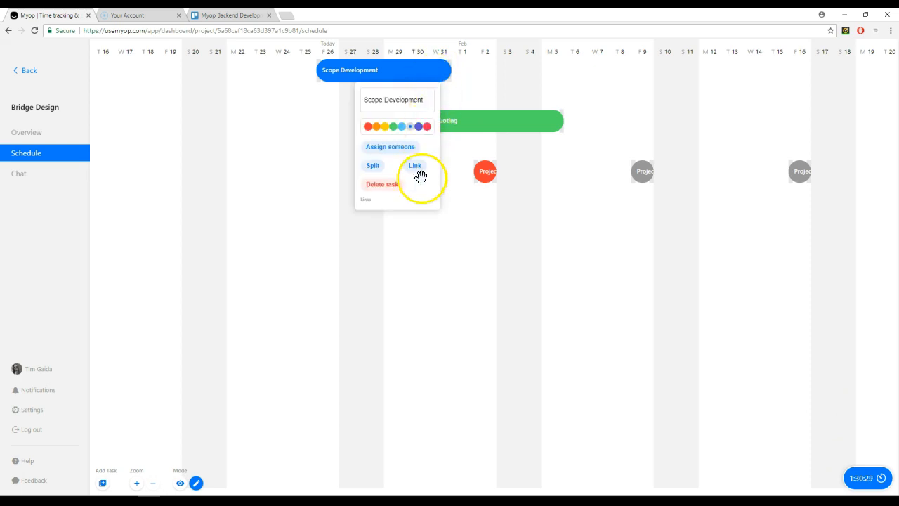
{"action": "left_click_drag", "start_coordinate": [419, 174], "coordinate": [443, 119]}
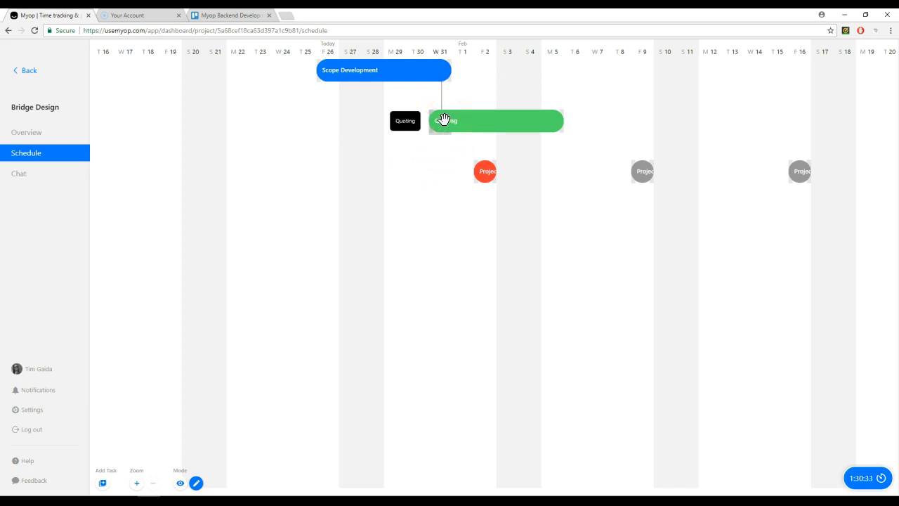
{"action": "left_click", "coordinate": [395, 203]}
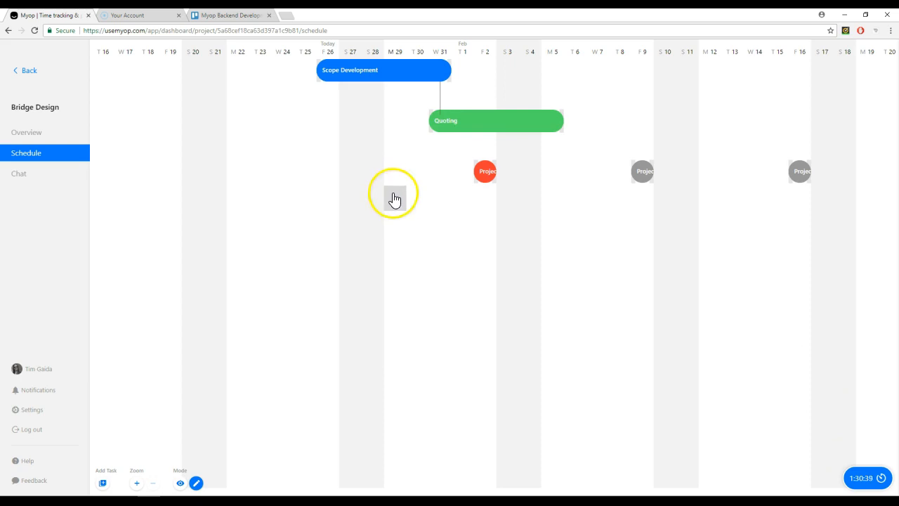
Step: Move Scope Development one day later to start on Saturday 27, and remove its link to Quoting
{"action": "left_click_drag", "start_coordinate": [439, 73], "coordinate": [478, 75]}
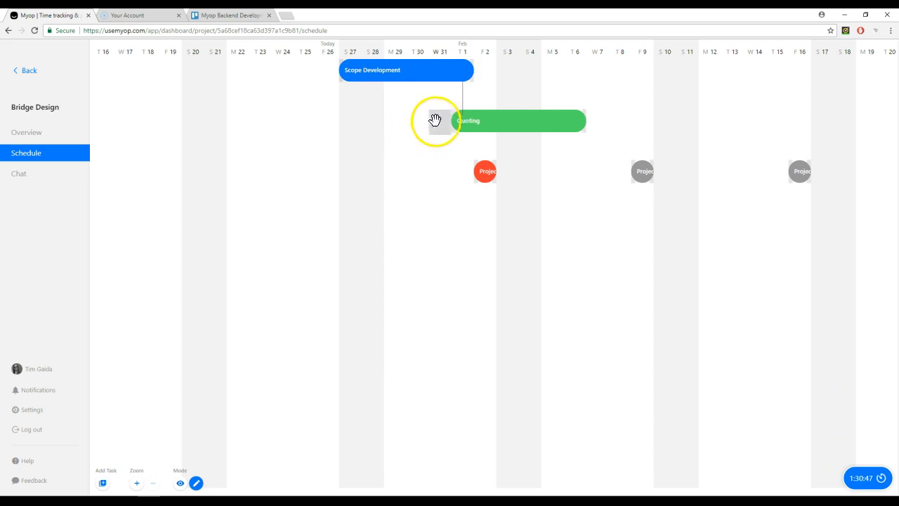
{"action": "left_click", "coordinate": [460, 71]}
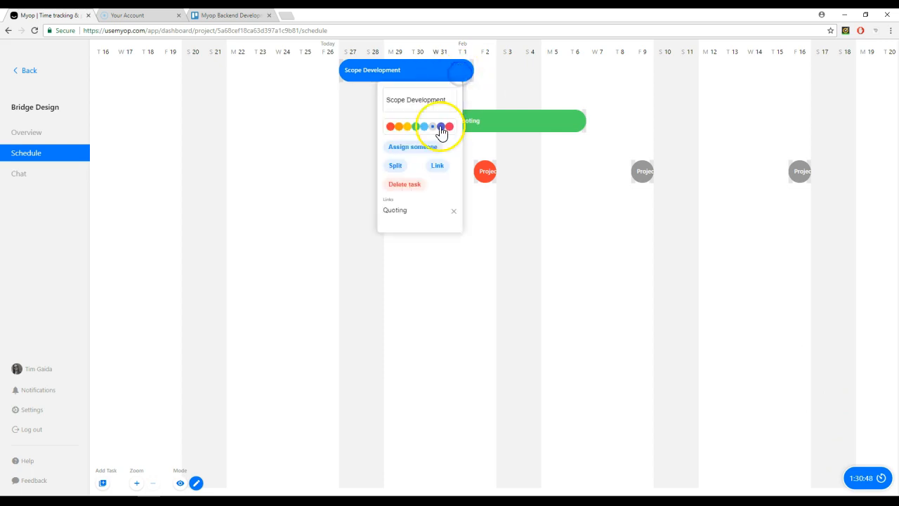
{"action": "left_click", "coordinate": [453, 212]}
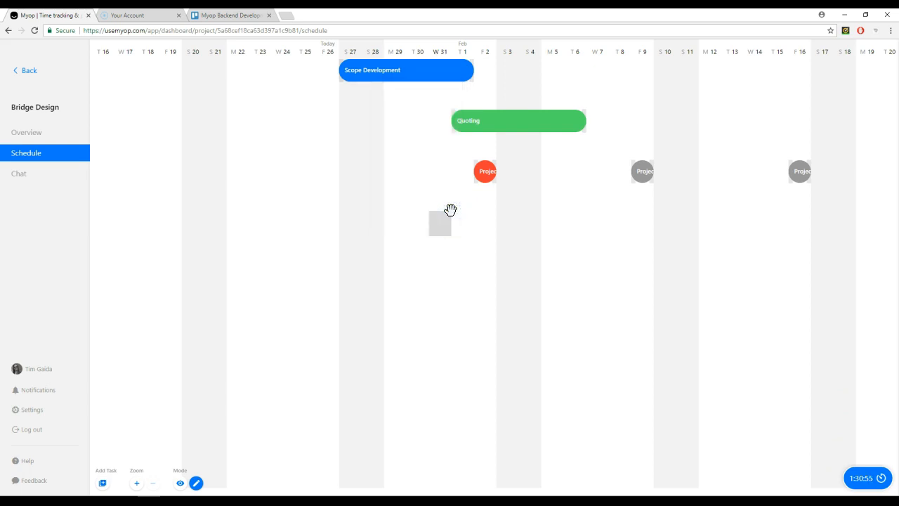
{"action": "left_click", "coordinate": [484, 347]}
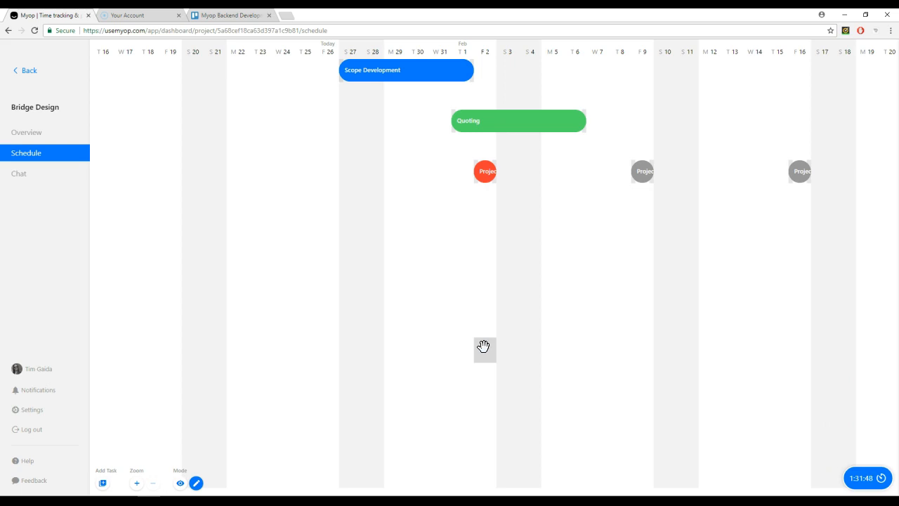
{"action": "left_click", "coordinate": [467, 317]}
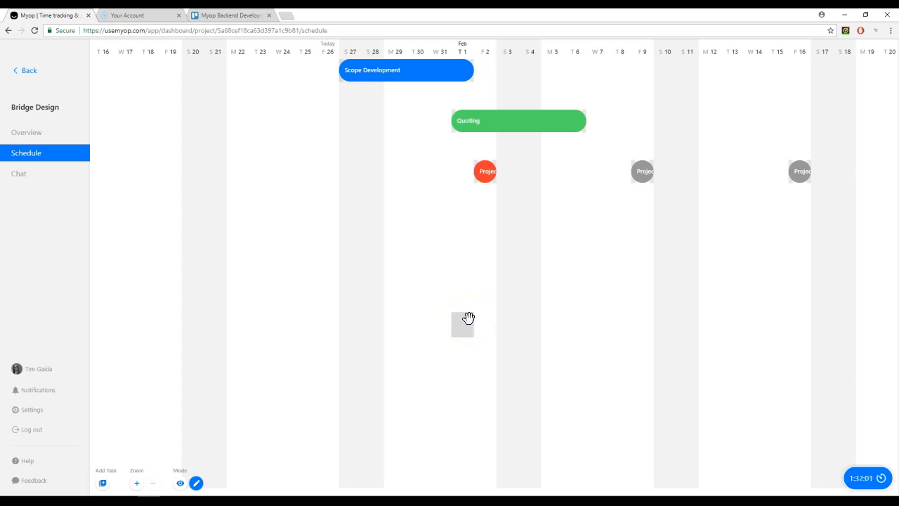
{"action": "left_click", "coordinate": [486, 335]}
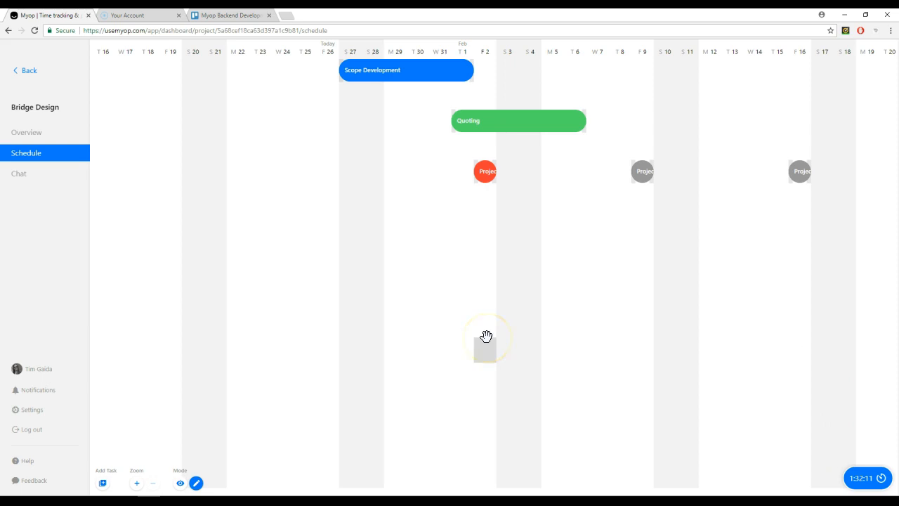